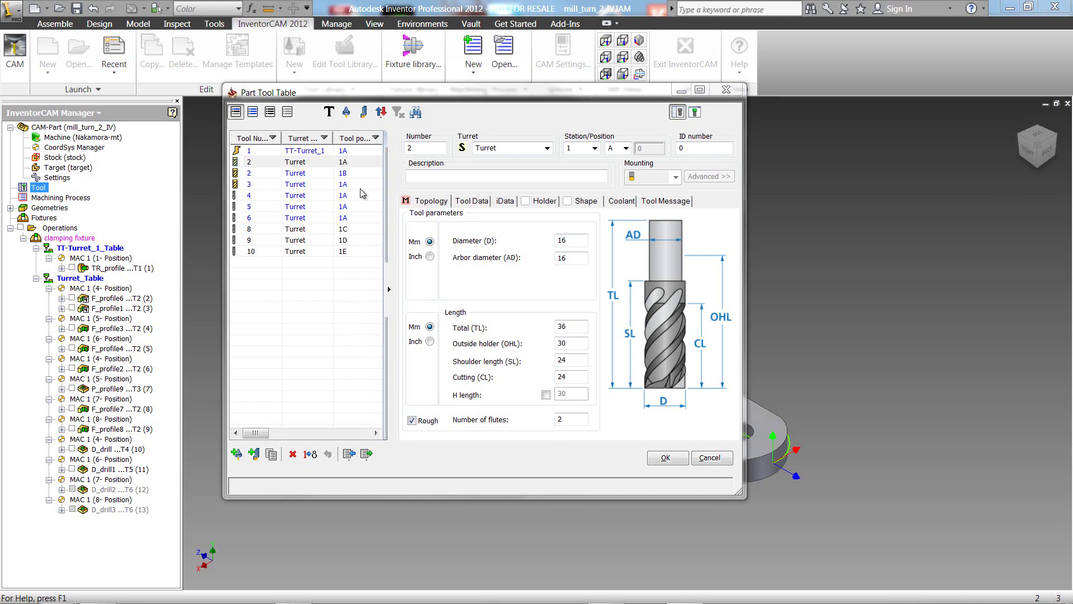
pyautogui.click(455, 461)
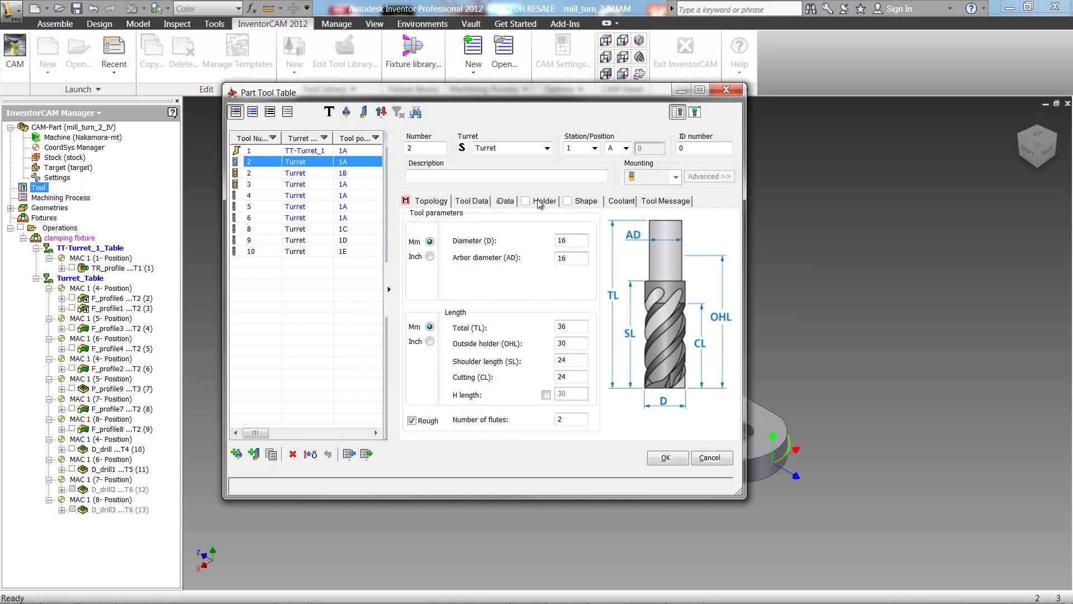
pyautogui.click(390, 289)
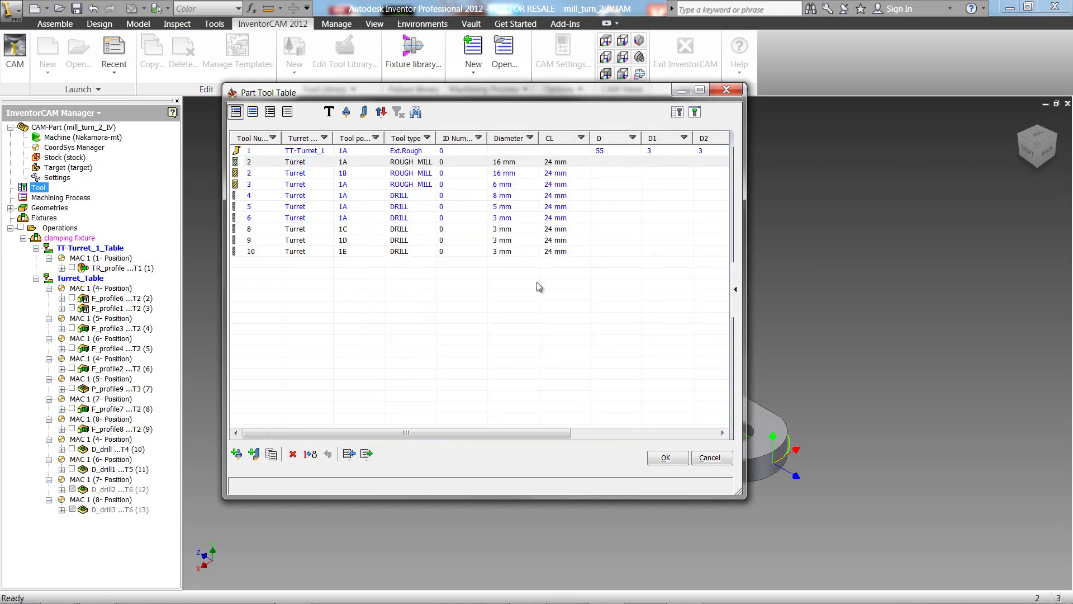
pyautogui.click(735, 289)
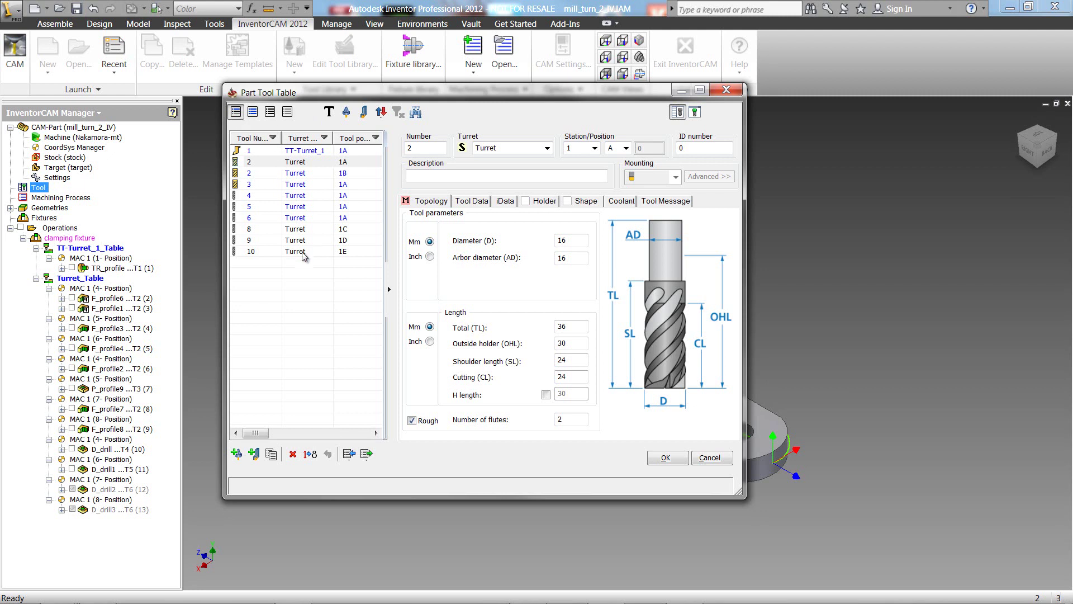
pyautogui.click(254, 112)
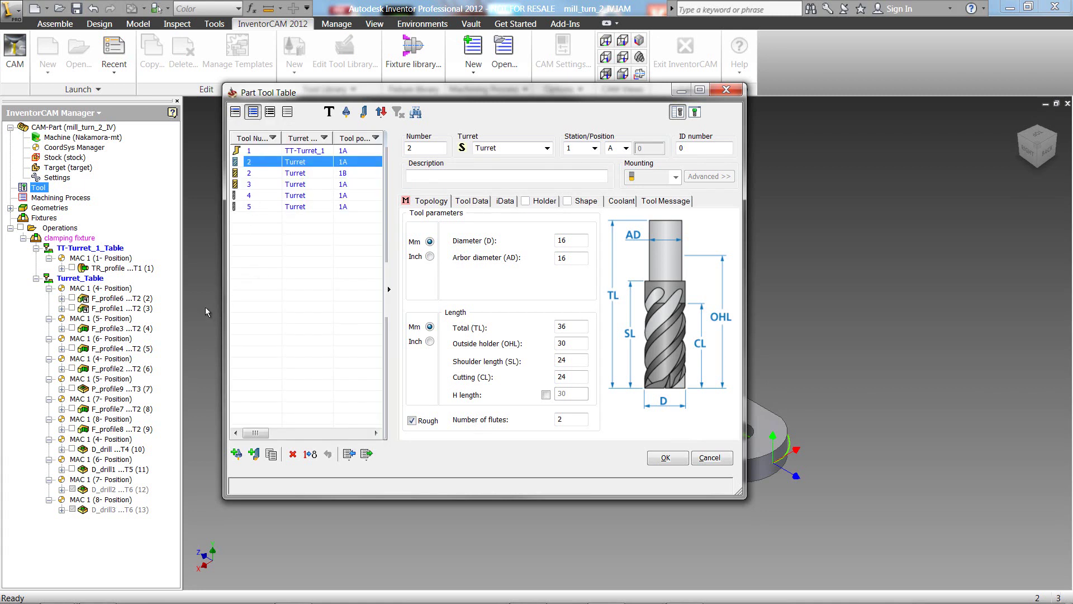
pyautogui.click(270, 113)
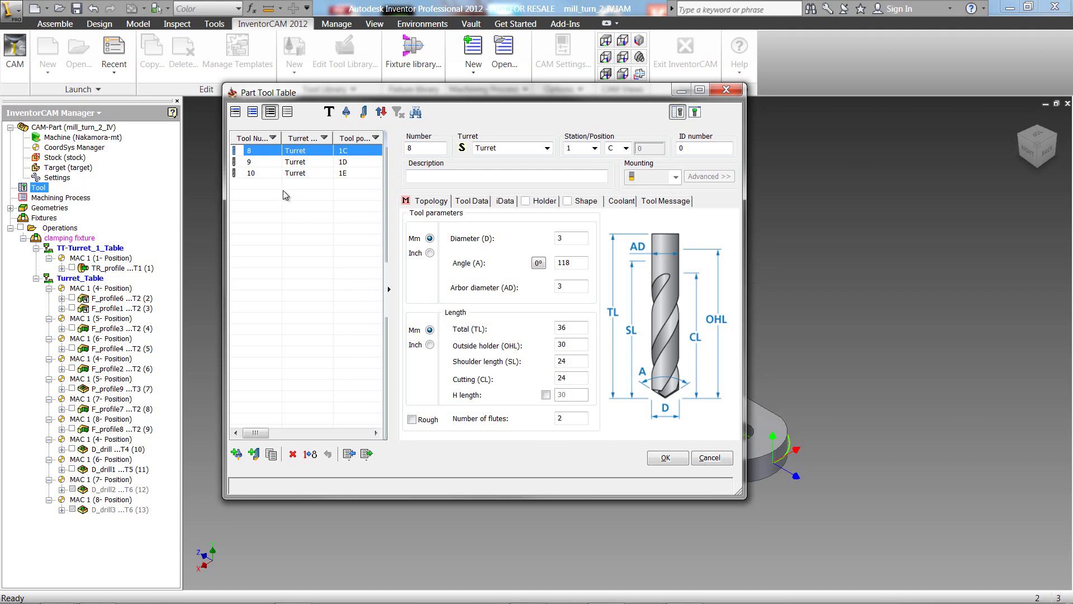
pyautogui.click(288, 113)
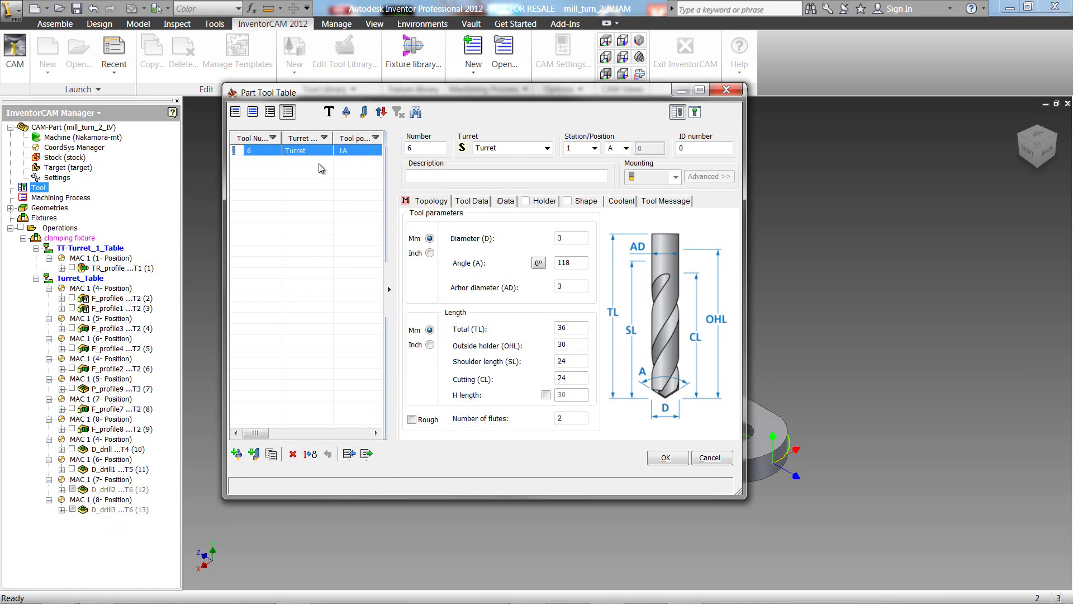
pyautogui.click(236, 113)
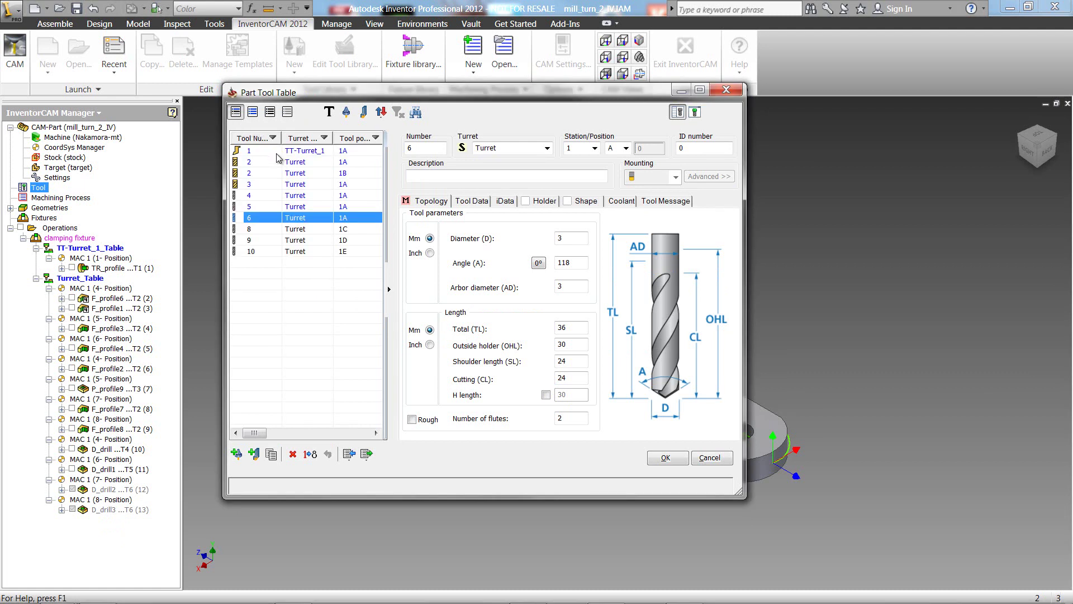
pyautogui.click(330, 112)
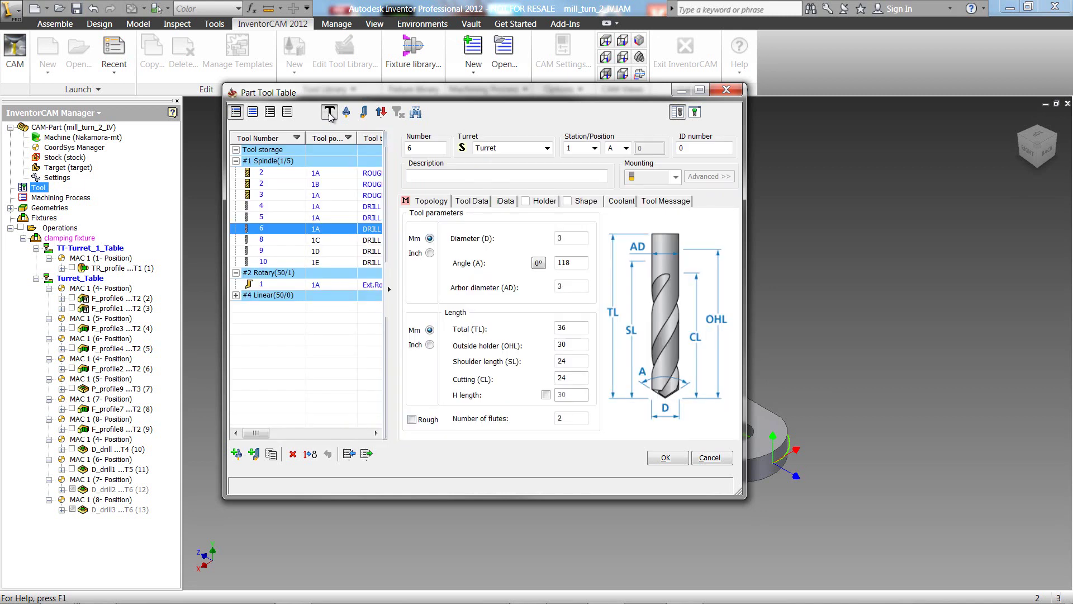
pyautogui.click(329, 113)
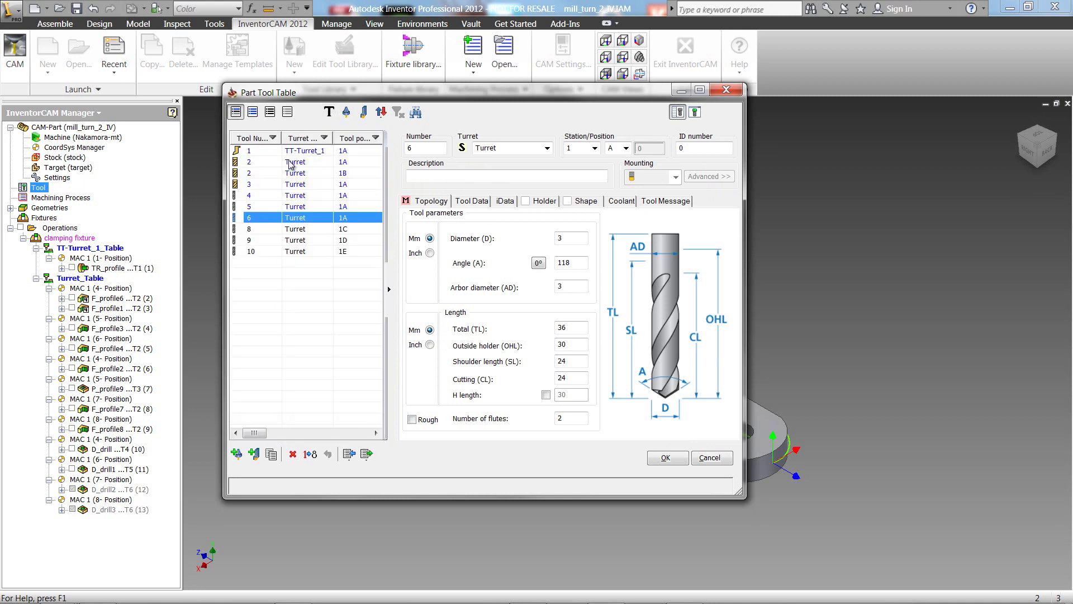
pyautogui.click(347, 113)
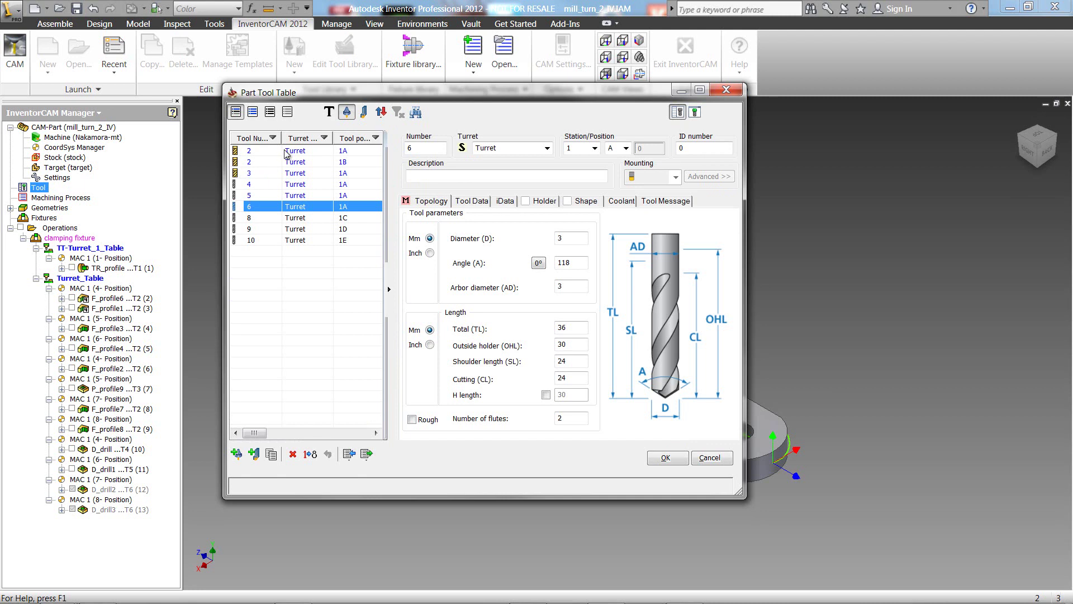
pyautogui.click(347, 114)
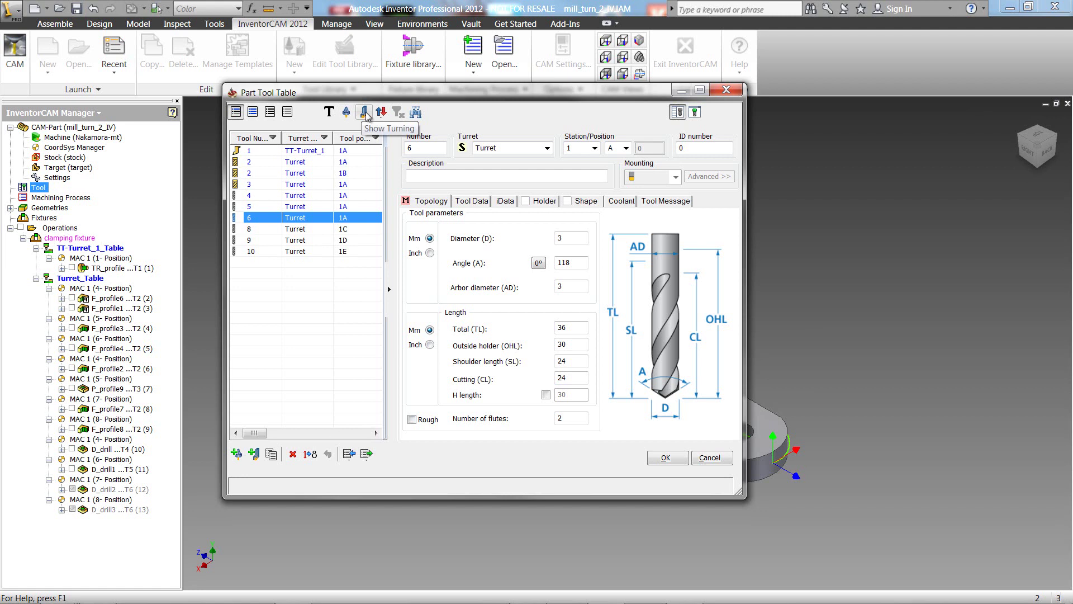
pyautogui.click(366, 114)
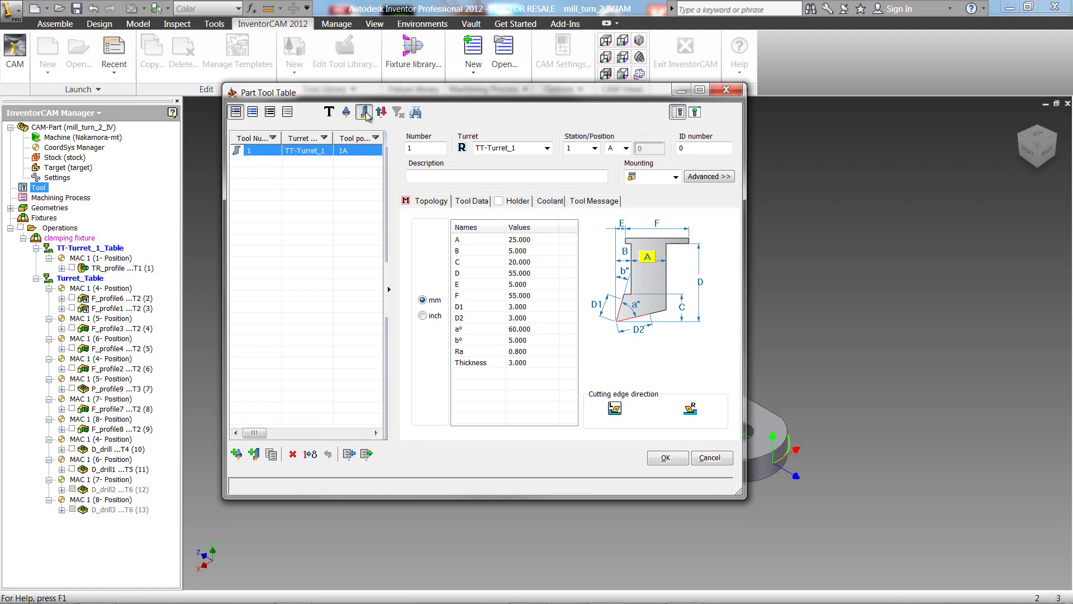
pyautogui.click(366, 114)
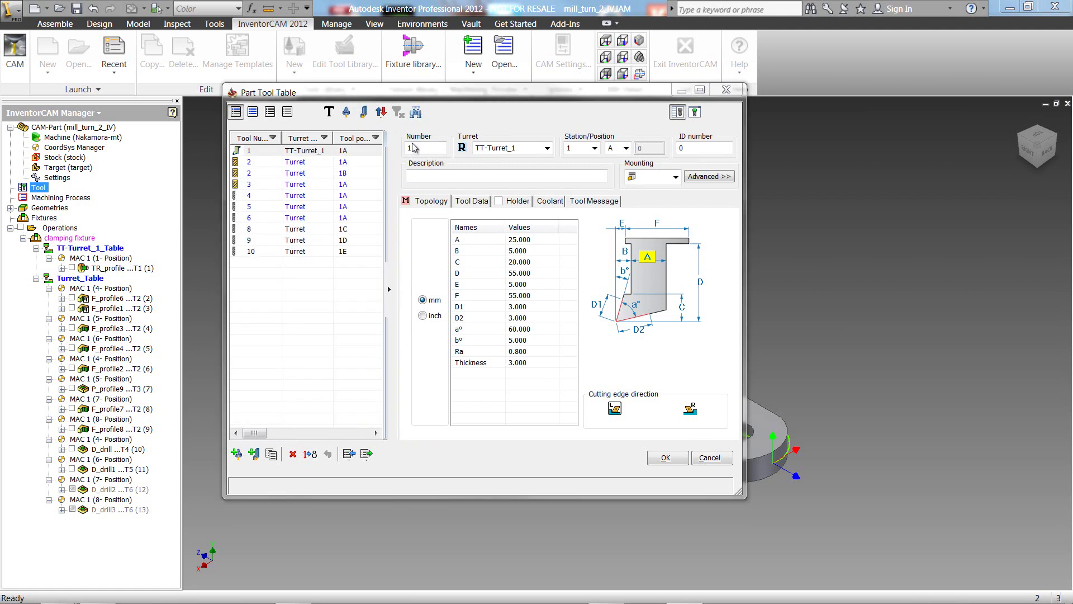
# Step: Sort the tool list milling-first, then turning-first so turning tool 1 tops the list
pyautogui.click(381, 114)
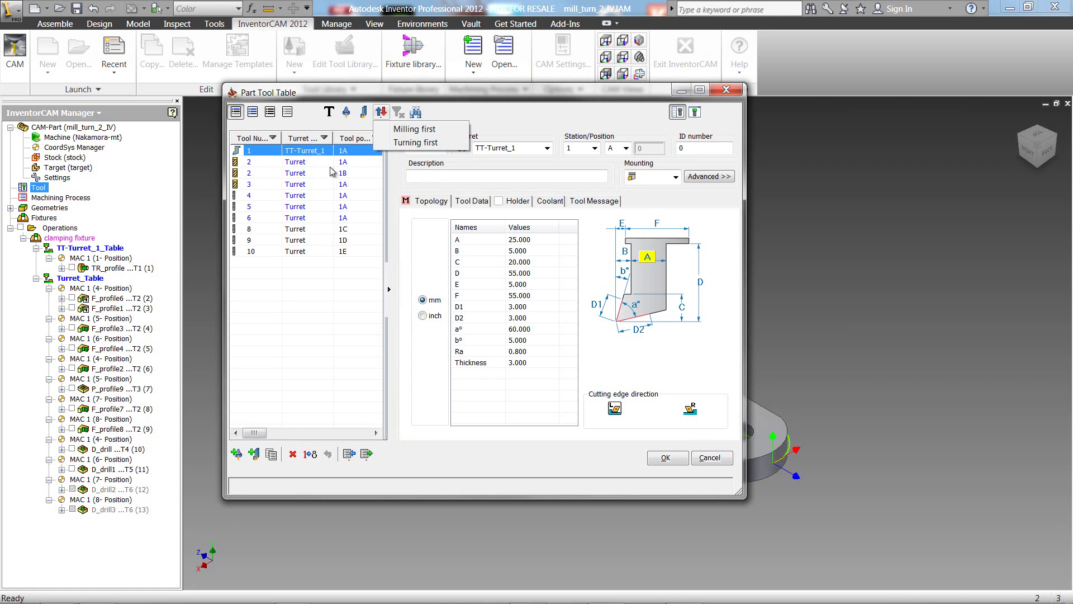
pyautogui.click(405, 130)
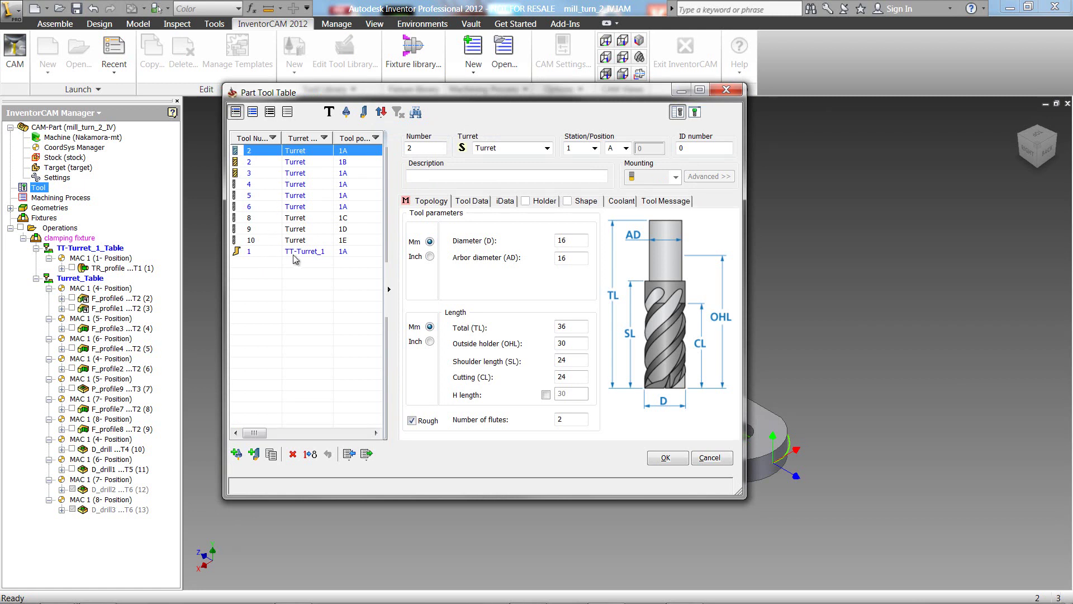
pyautogui.click(382, 113)
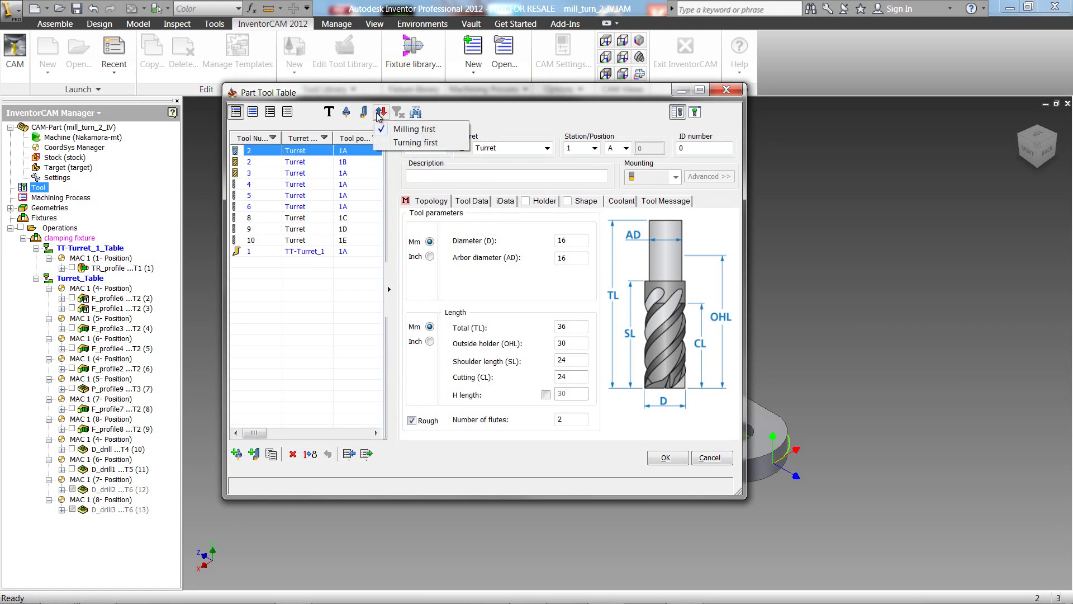
pyautogui.click(400, 143)
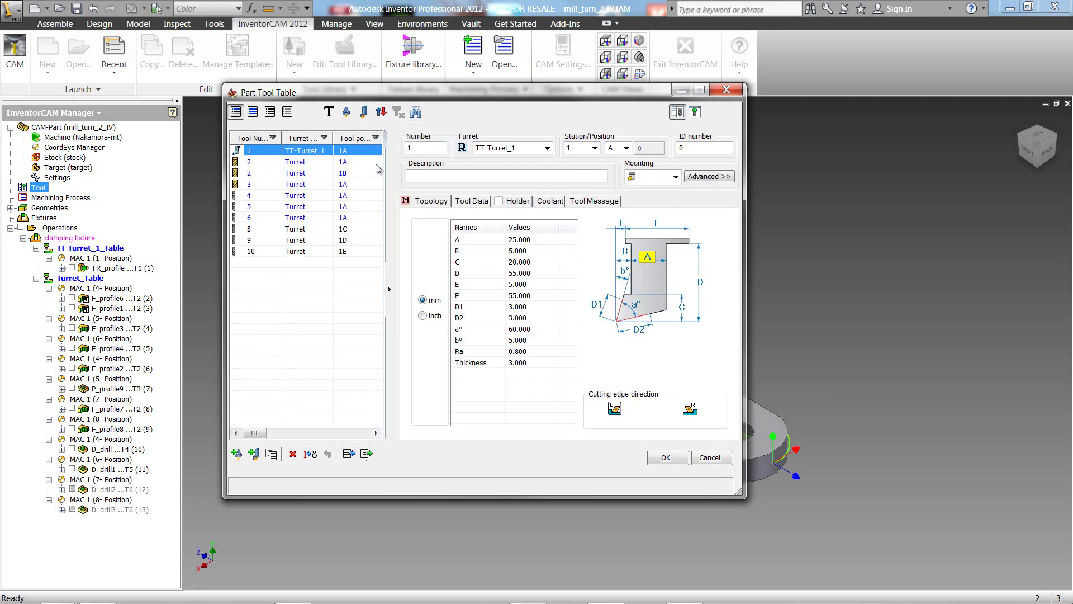
# Step: Find tool 6 by searching on Tool number with the value 6
pyautogui.click(417, 113)
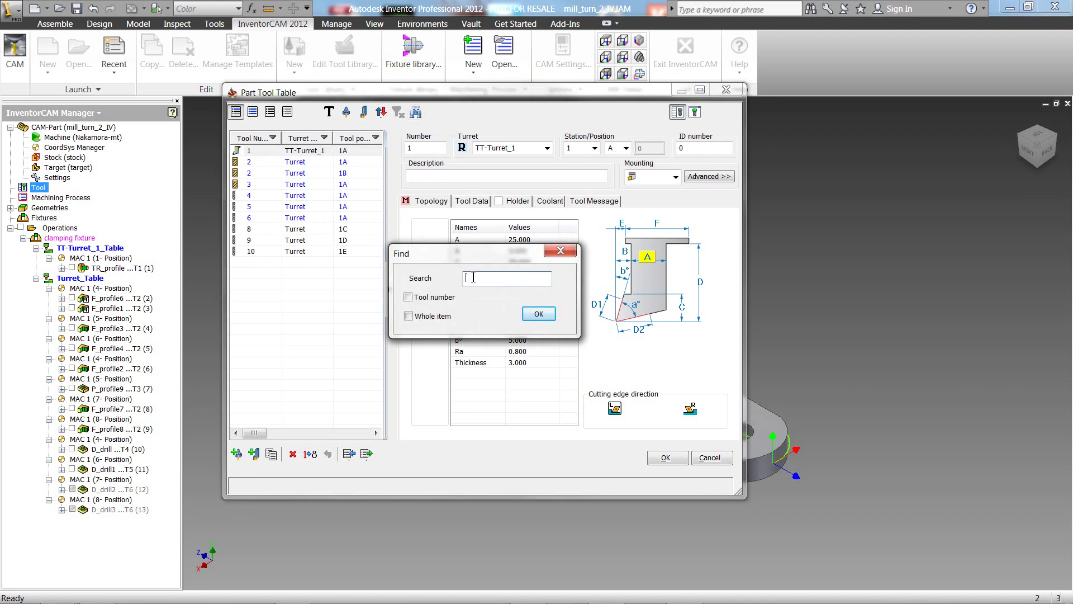
pyautogui.click(425, 299)
pyautogui.click(493, 278)
pyautogui.write('6')
pyautogui.click(538, 315)
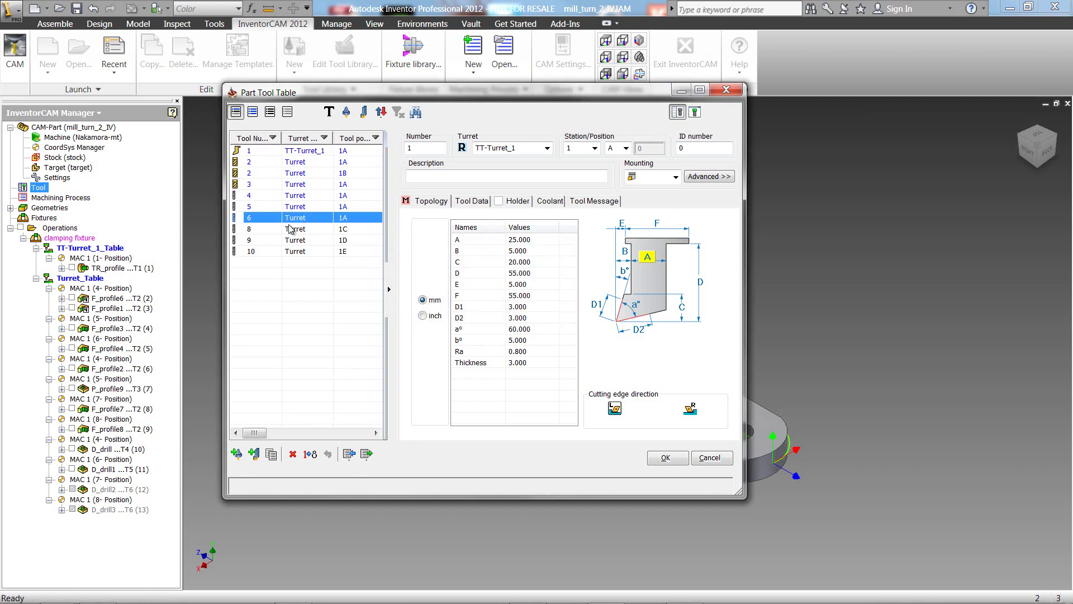
# Step: Hide the tool details panel to see all table columns, then show it again
pyautogui.click(678, 113)
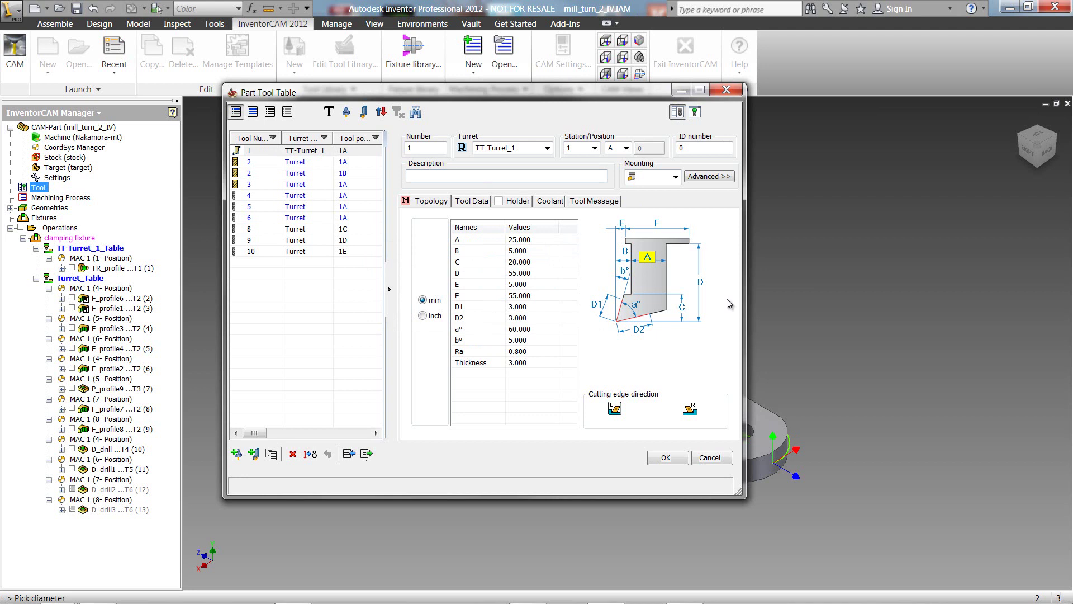
pyautogui.click(677, 112)
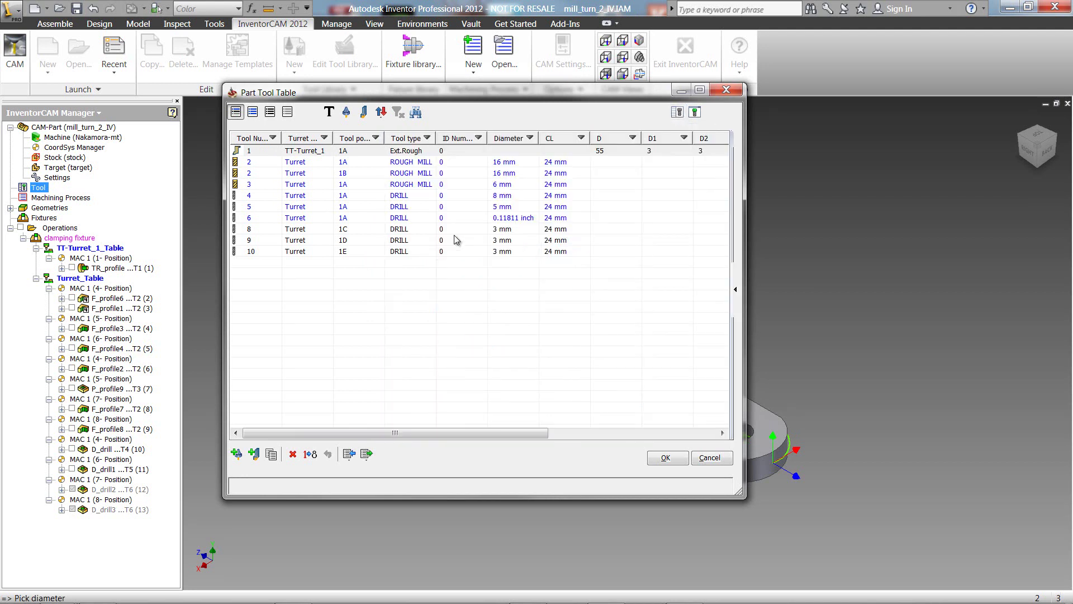
pyautogui.click(695, 111)
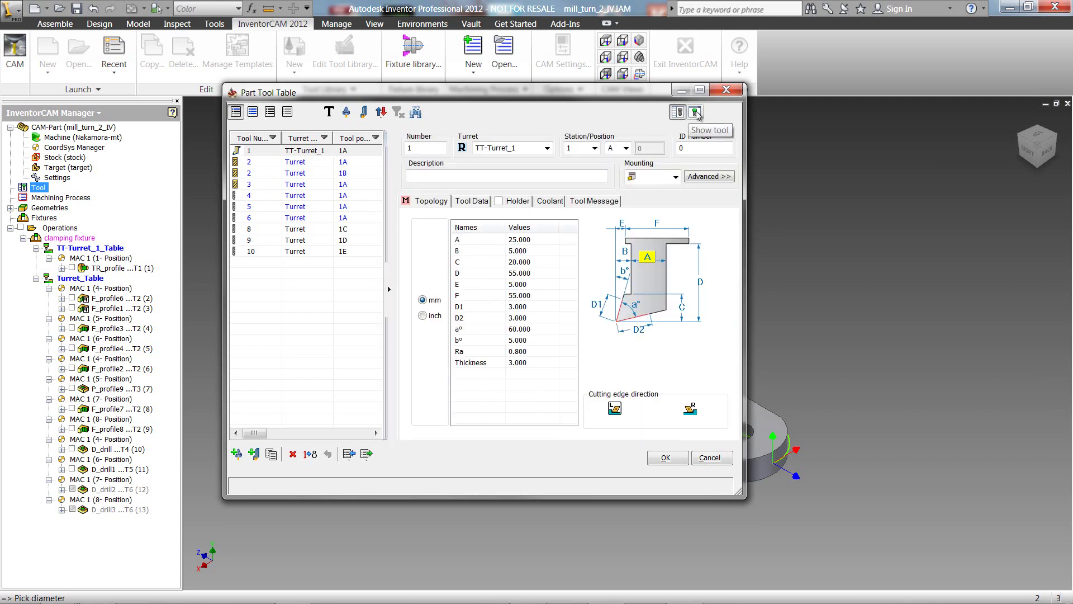
# Step: Show the Tool Picture preview of turning tool 1 and place it beside the tool table
pyautogui.click(694, 112)
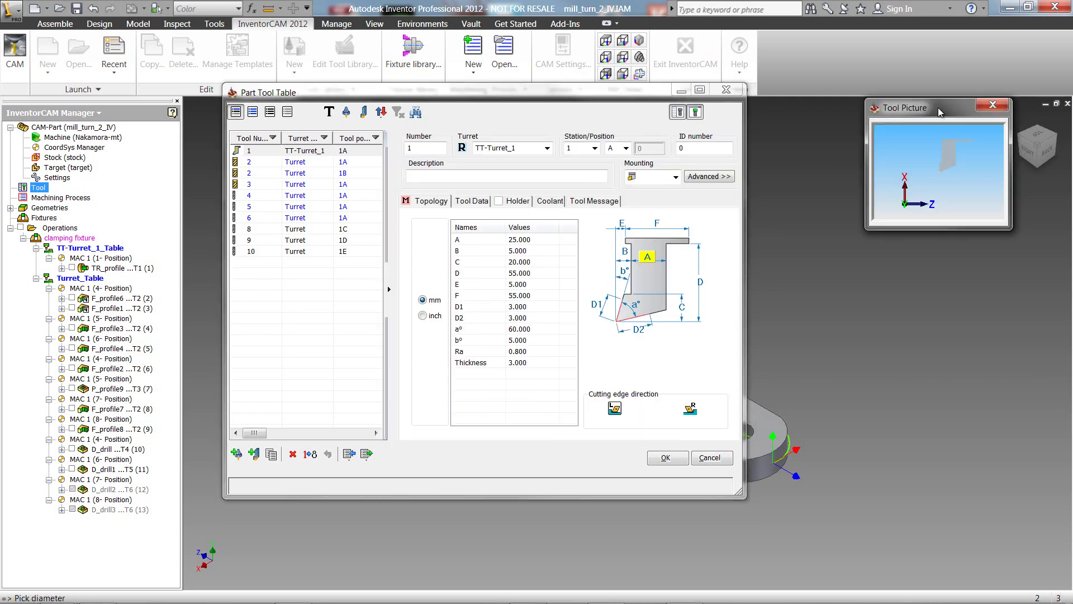
pyautogui.moveTo(938, 109); pyautogui.dragTo(806, 132)
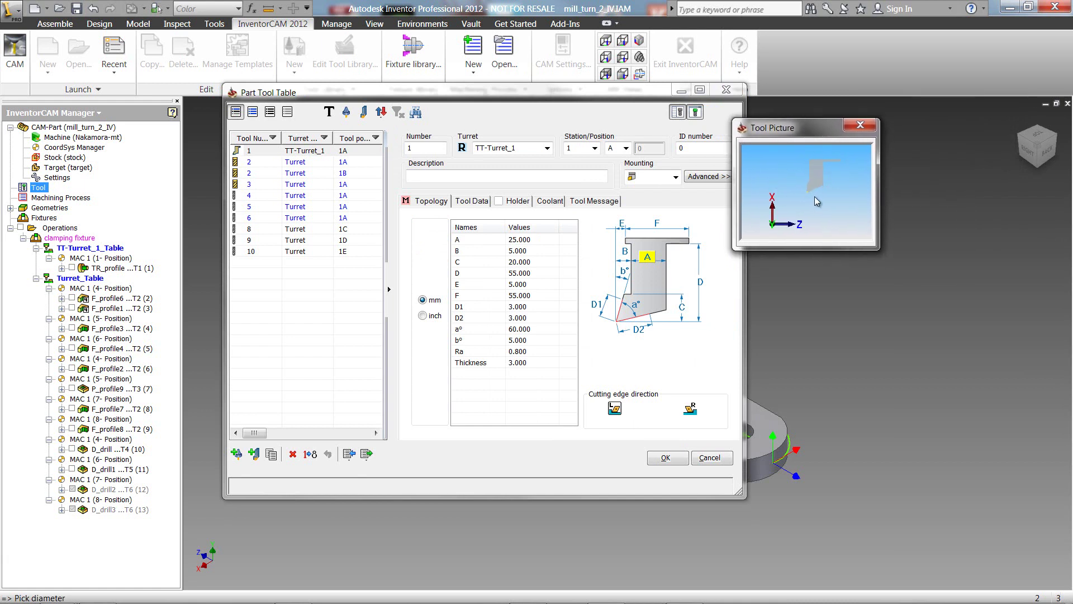
pyautogui.moveTo(805, 127); pyautogui.dragTo(845, 114)
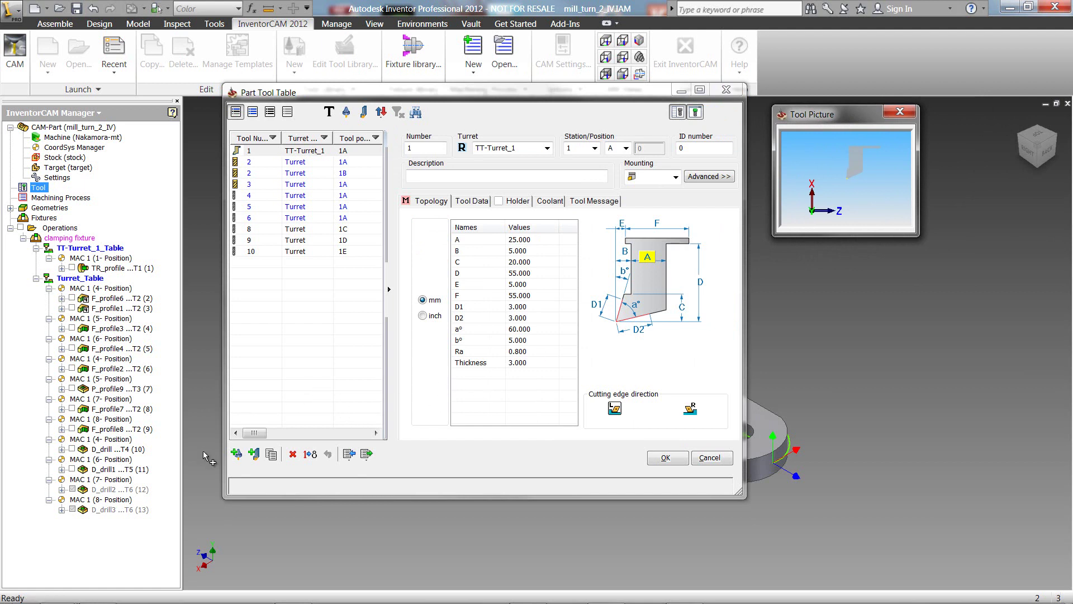
# Step: Add END MILL tool 11 and external turning tool 12, then copy tool 12 and delete the copy
pyautogui.click(237, 454)
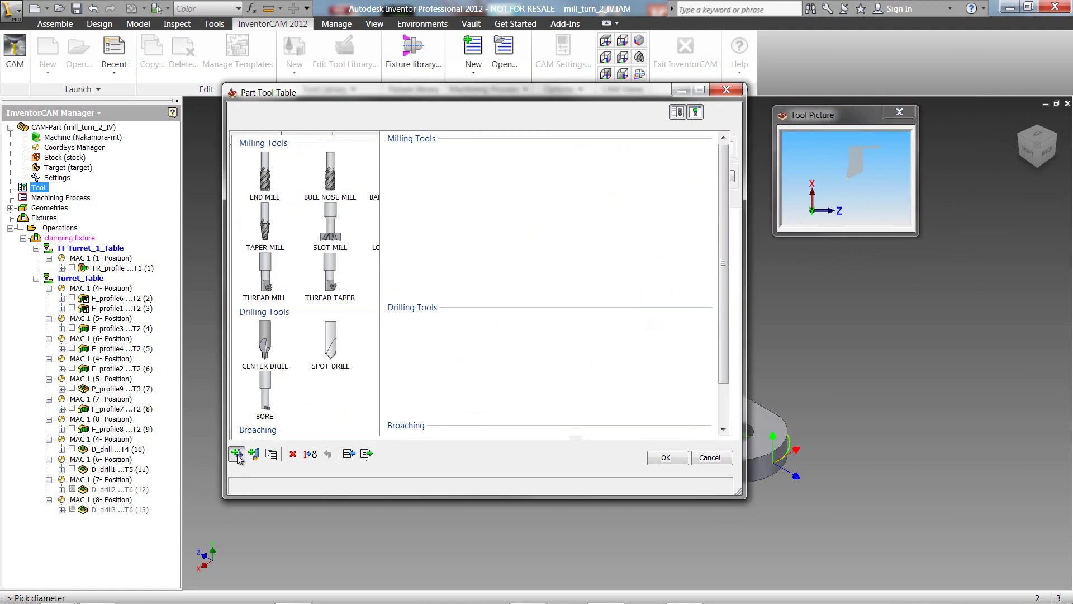
pyautogui.click(413, 184)
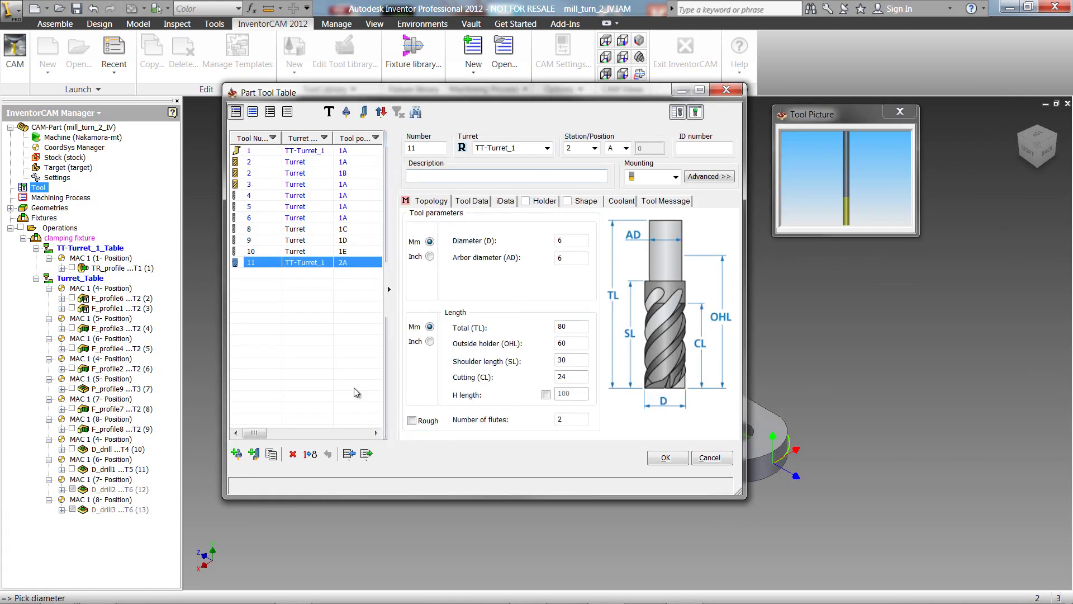
pyautogui.click(255, 454)
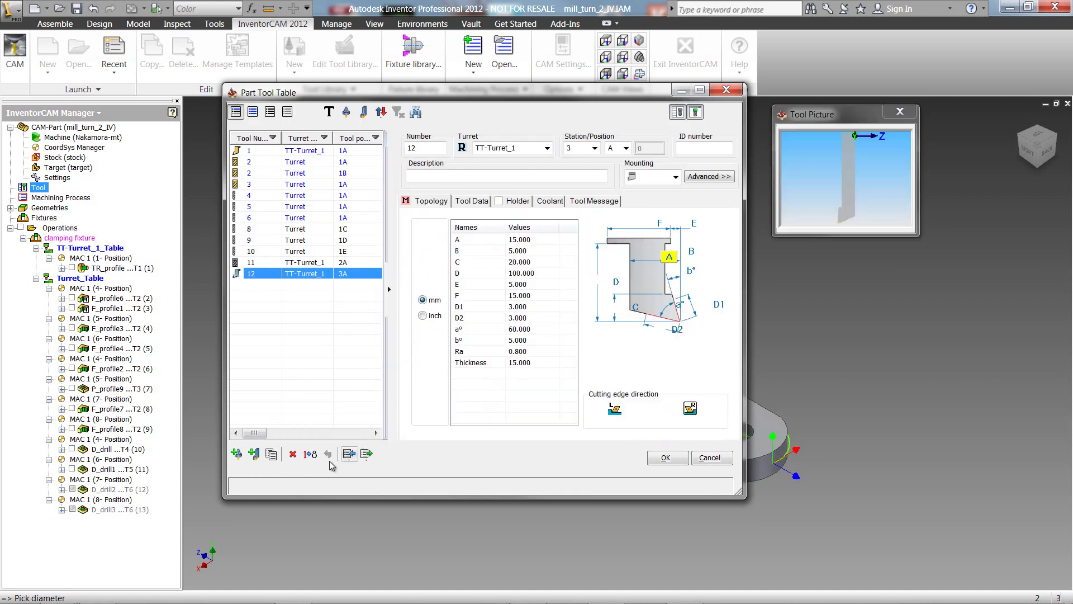
pyautogui.click(408, 302)
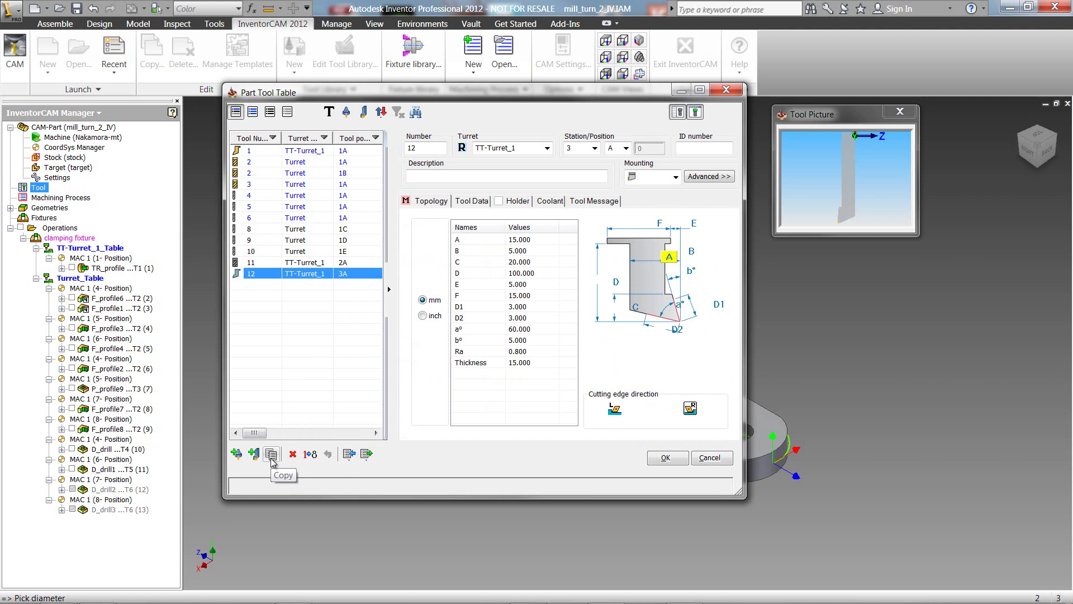
pyautogui.click(271, 455)
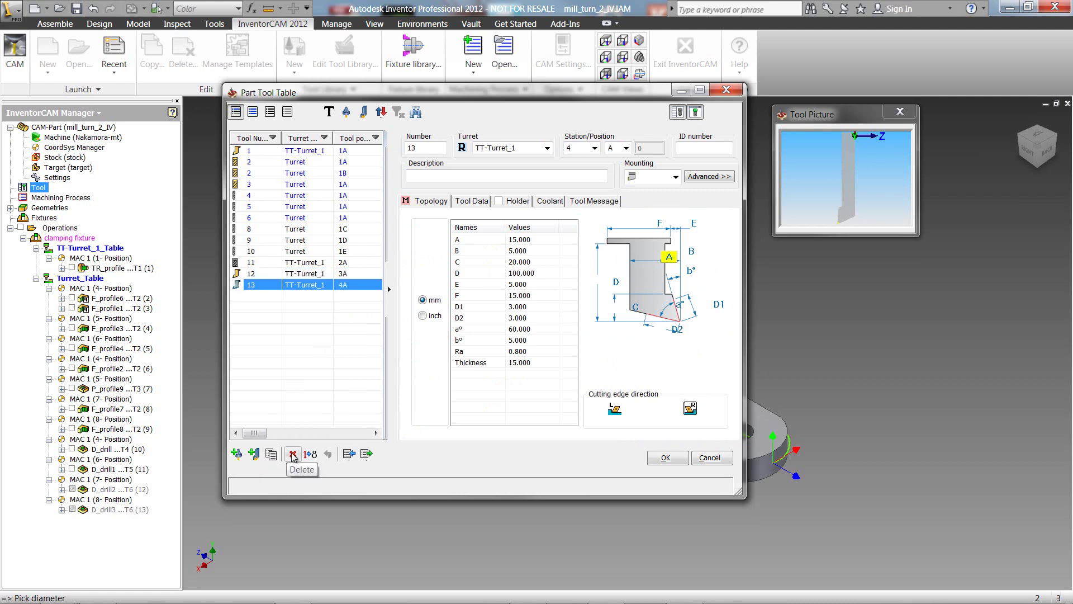
pyautogui.click(293, 455)
# Step: Confirm deleting the copied tool 13
pyautogui.press('Return')
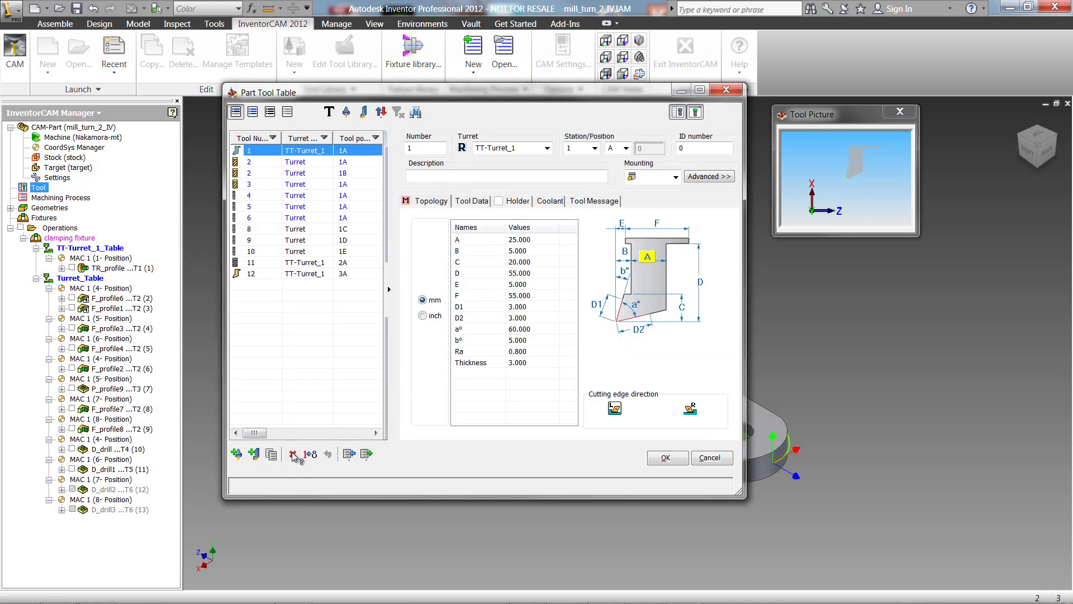